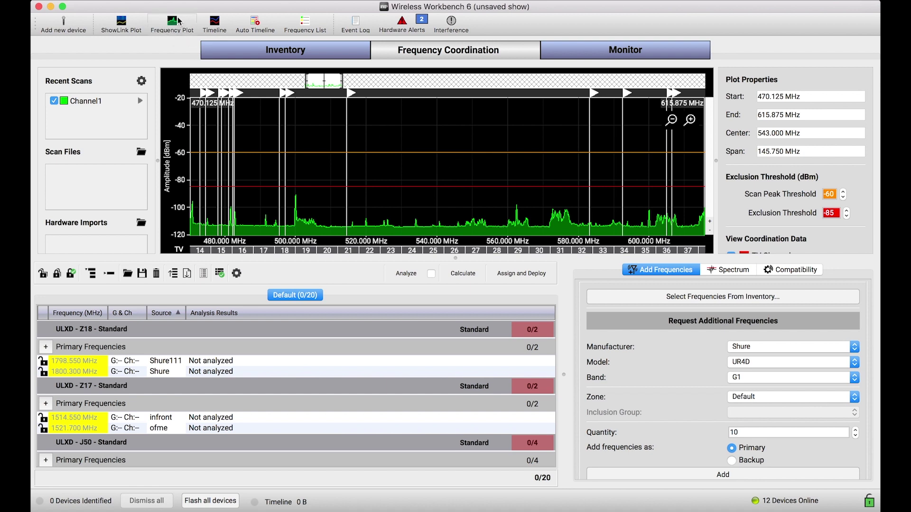
# Open the Frequency Plot in its own window, moved up and enlarged
pyautogui.rightClick(197, 5)
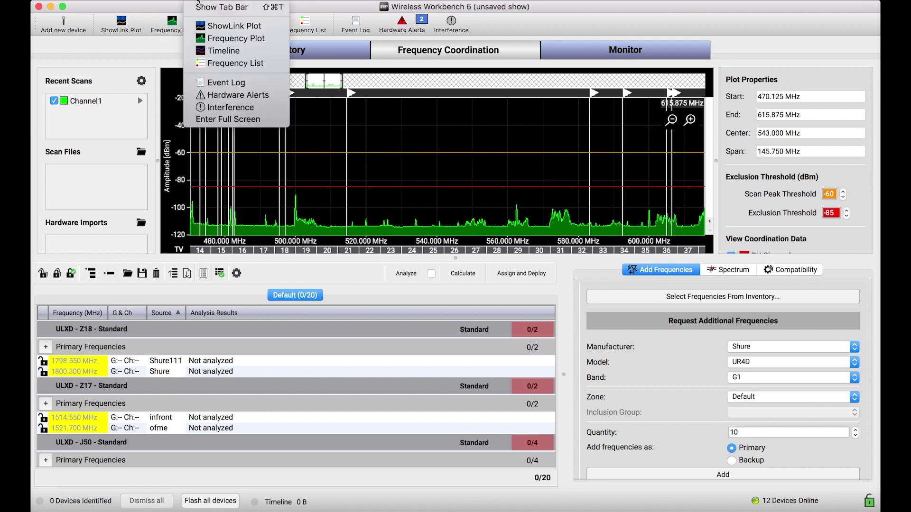
pyautogui.click(197, 40)
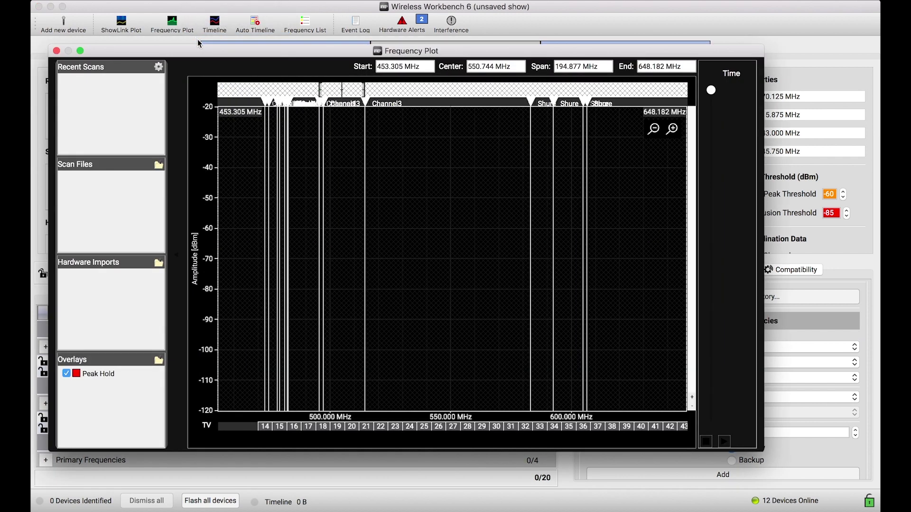
pyautogui.moveTo(222, 51); pyautogui.dragTo(222, 34)
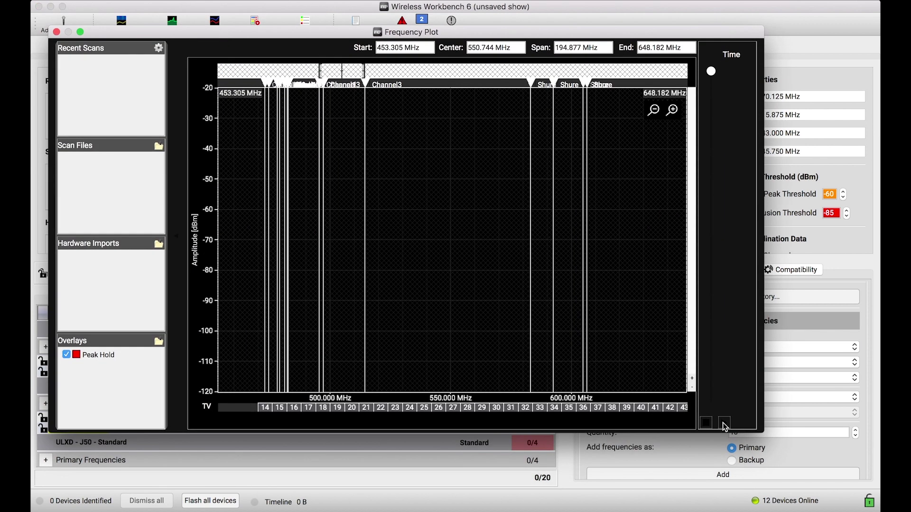
pyautogui.moveTo(758, 428); pyautogui.dragTo(802, 458)
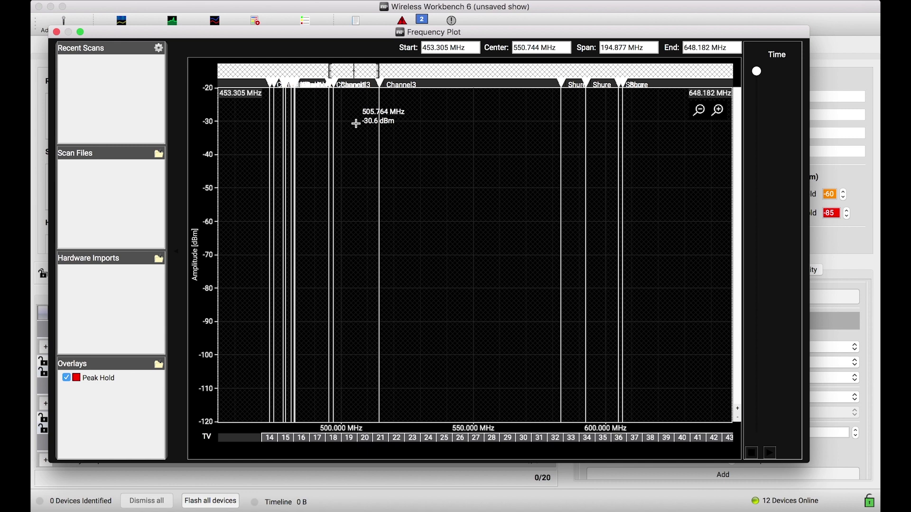
# Shift the plot window aside to check the coordination view, restore it, and open Live Scan Settings
pyautogui.moveTo(325, 35); pyautogui.dragTo(363, 326)
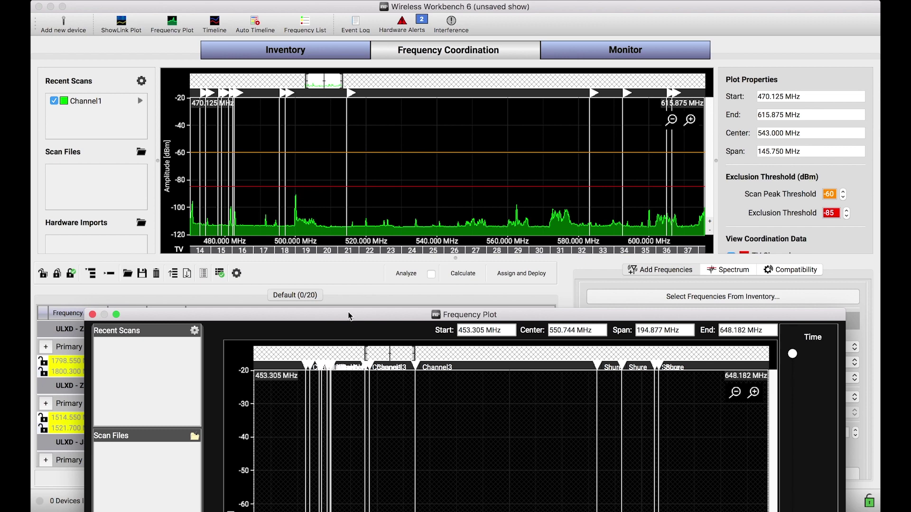
pyautogui.moveTo(350, 314); pyautogui.dragTo(326, 24)
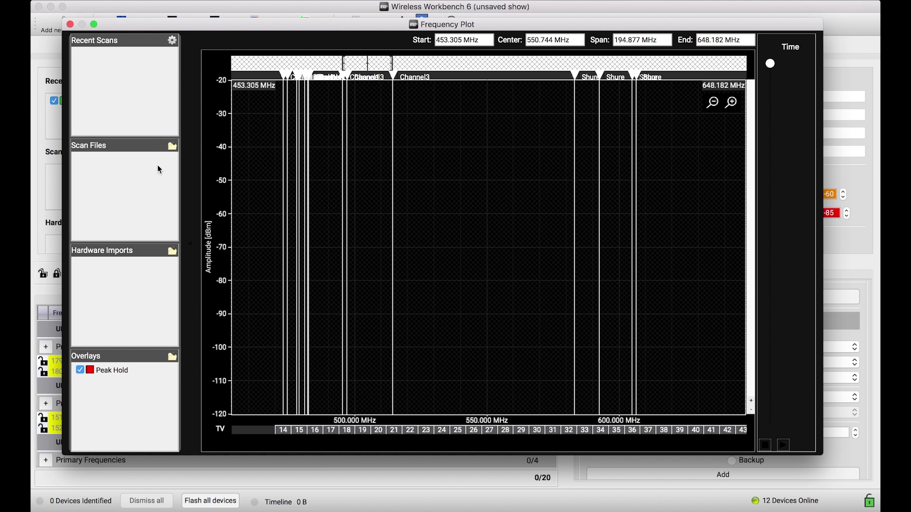
pyautogui.click(172, 41)
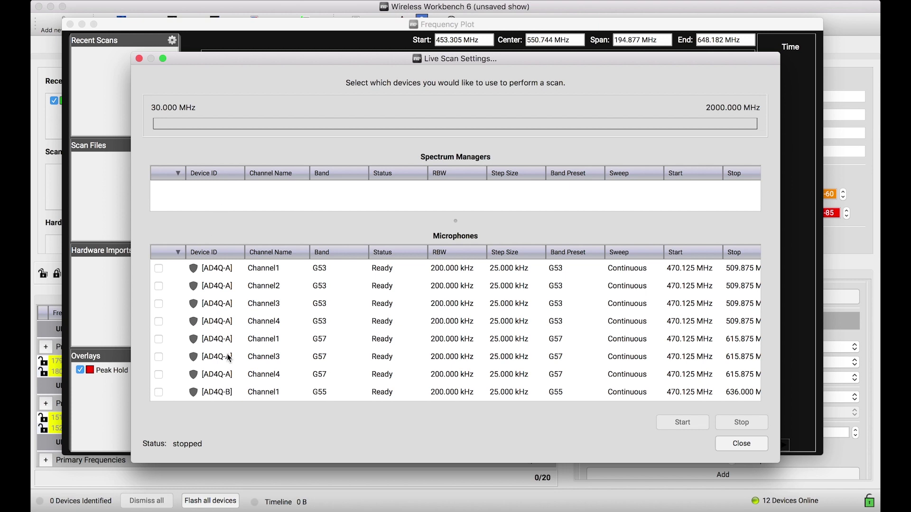
# Select Channel1 on the G57 band, keep its sweep Continuous, and start the live scan
pyautogui.click(158, 339)
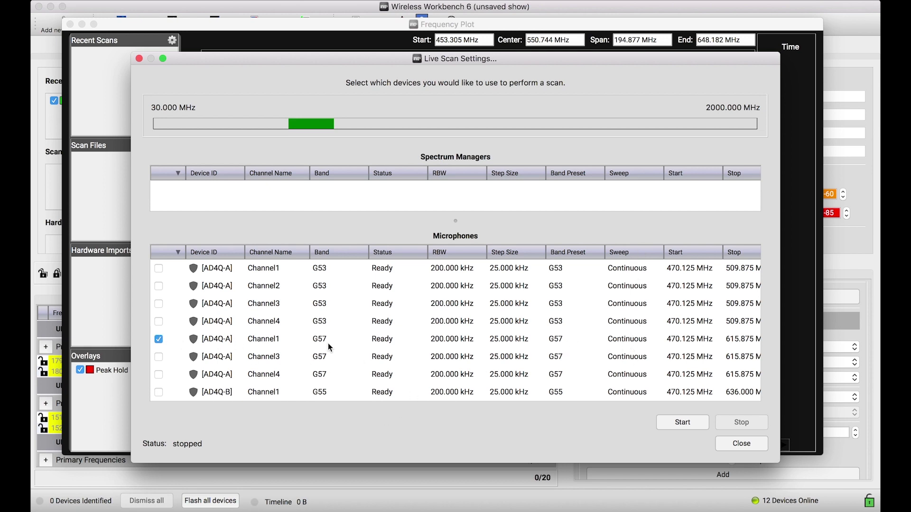
pyautogui.click(691, 426)
pyautogui.click(621, 345)
pyautogui.click(657, 345)
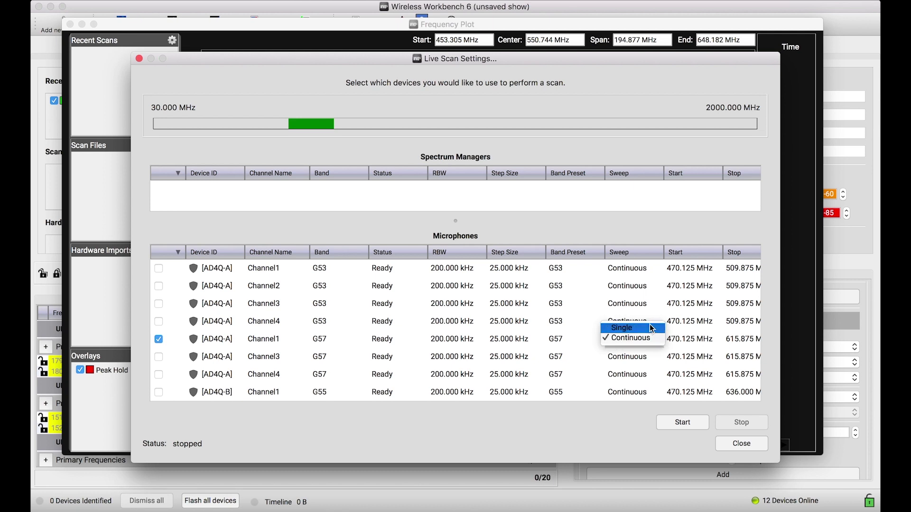
pyautogui.click(647, 341)
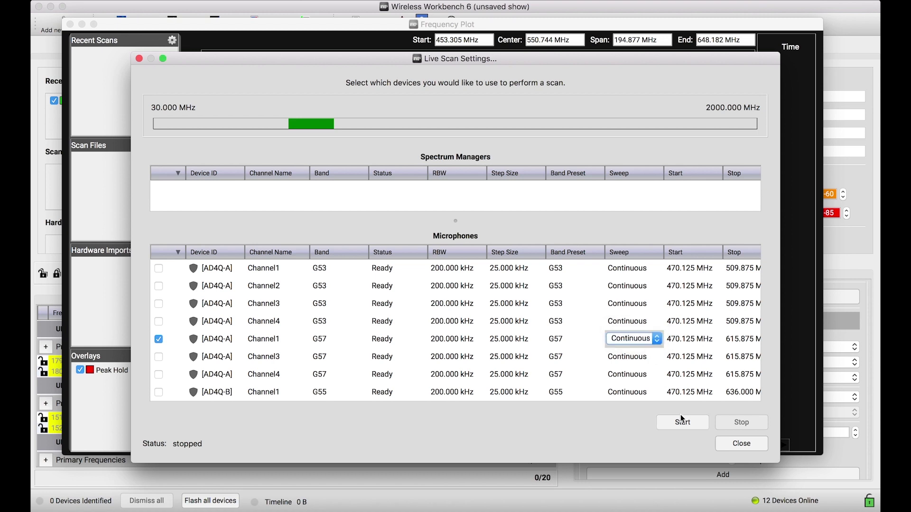
pyautogui.click(690, 428)
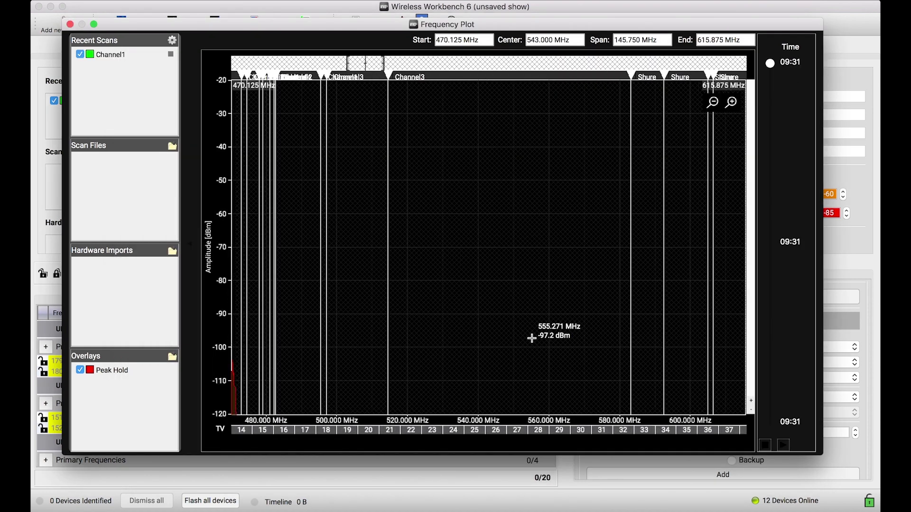
# Uncheck the Peak Hold overlay so only the green Channel1 live trace draws
pyautogui.click(82, 370)
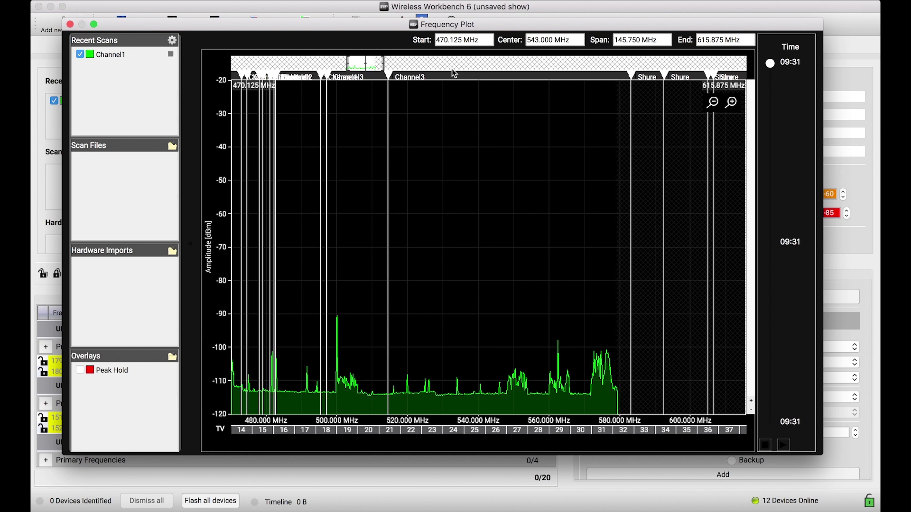
pyautogui.moveTo(432, 28); pyautogui.dragTo(441, 301)
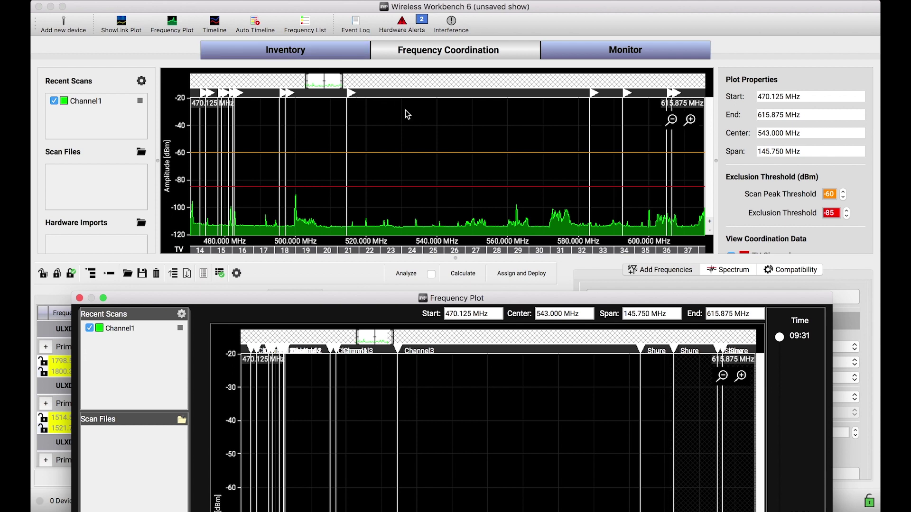
pyautogui.moveTo(368, 304); pyautogui.dragTo(395, 462)
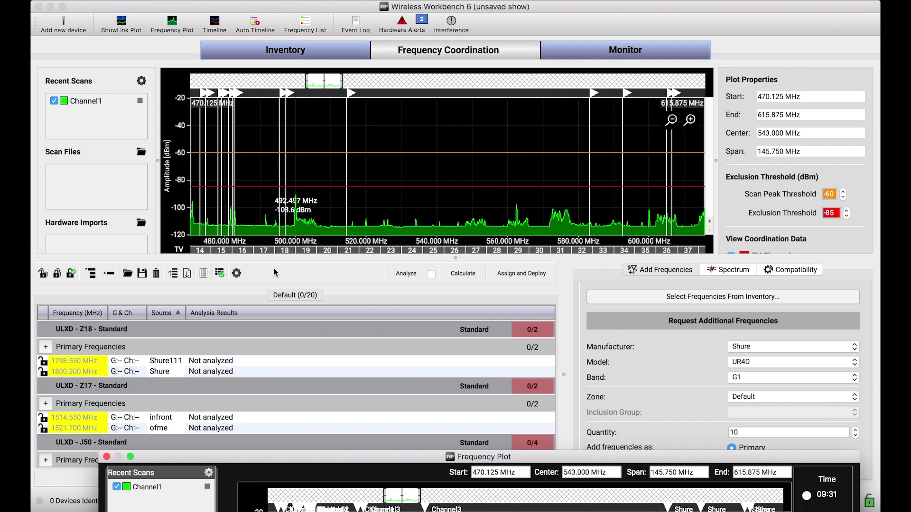
pyautogui.moveTo(376, 460); pyautogui.dragTo(344, 22)
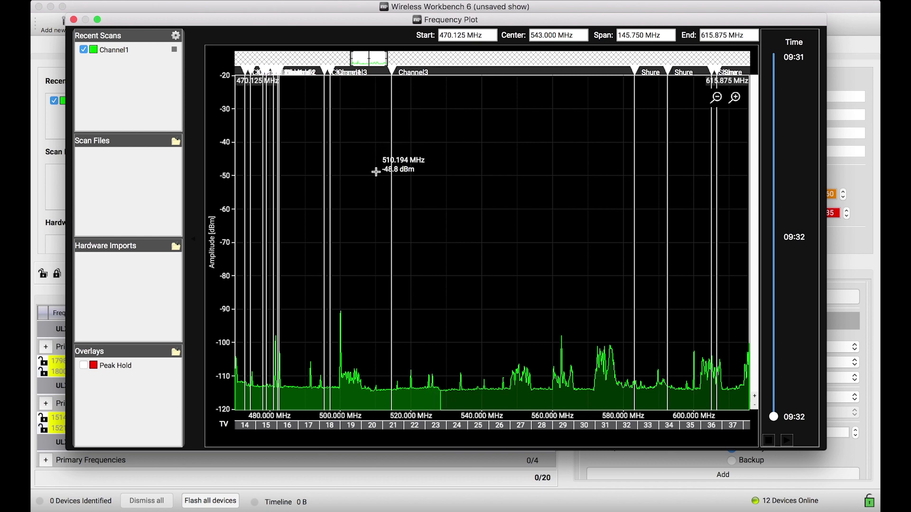
# Pan and zoom the spectrum, widening the visible range up to about 650 MHz
pyautogui.scroll(5, 376, 172)
pyautogui.scroll(3, 375, 172)
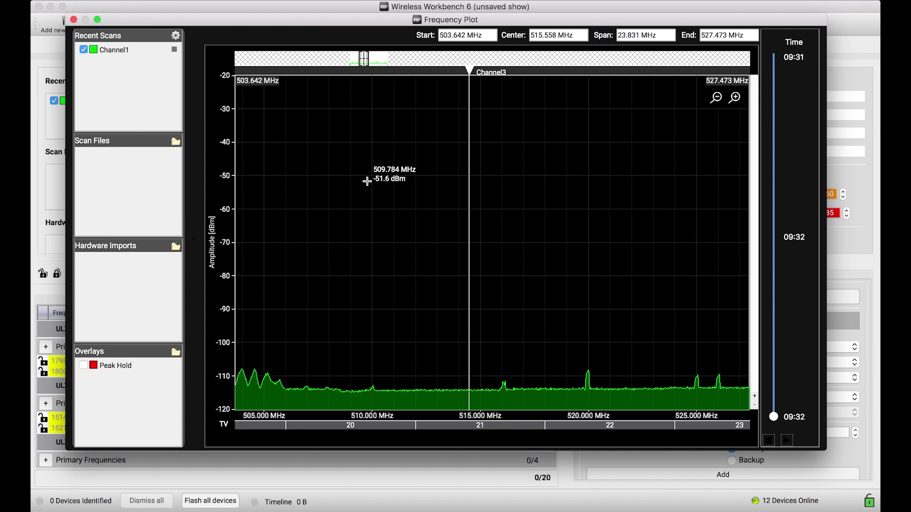
pyautogui.scroll(-1, 367, 181)
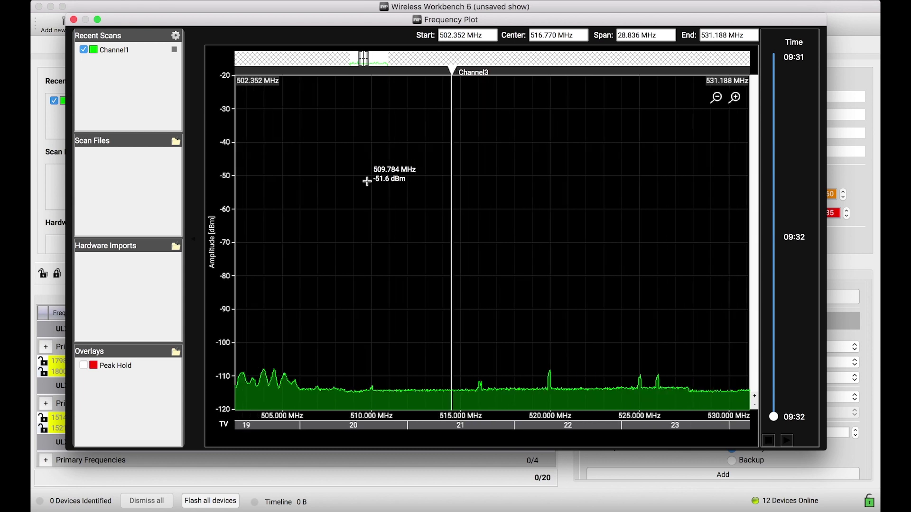
pyautogui.scroll(-1, 367, 181)
pyautogui.scroll(2, 367, 181)
pyautogui.scroll(-3, 366, 182)
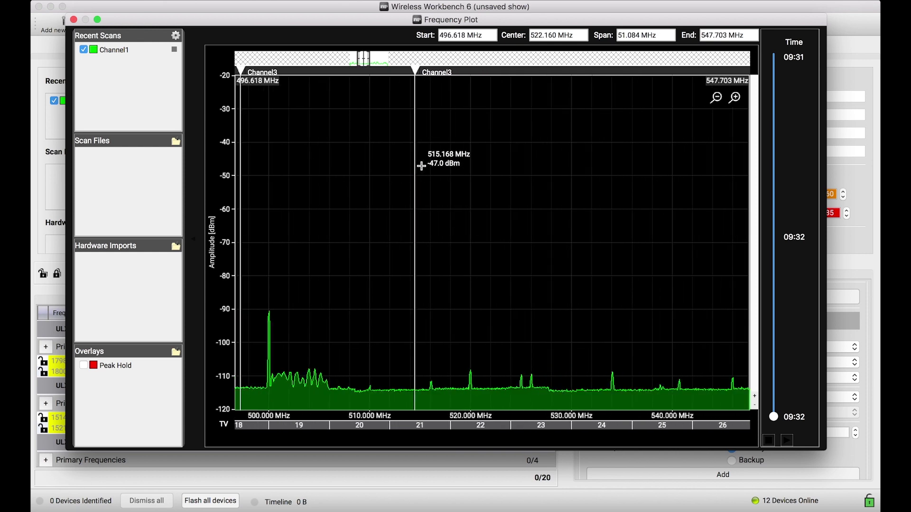
pyautogui.scroll(8, 422, 166)
pyautogui.scroll(-4, 421, 166)
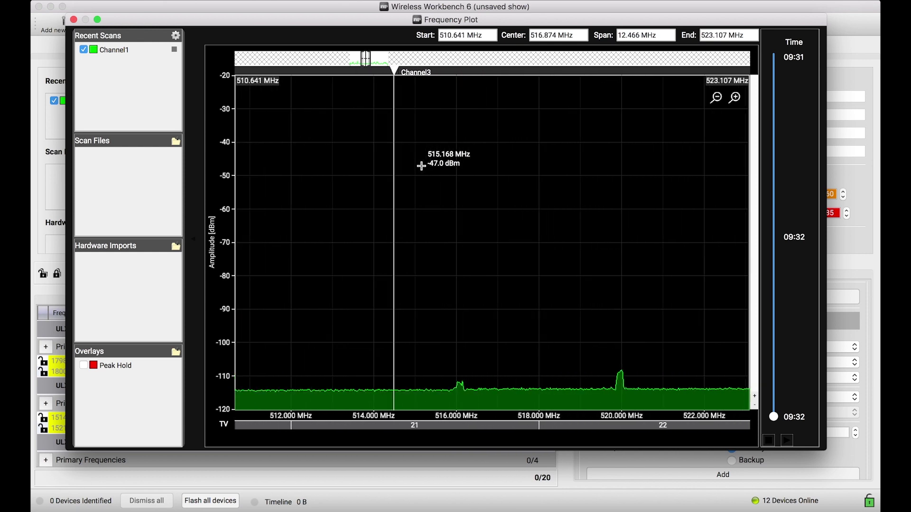
pyautogui.scroll(-2, 421, 166)
pyautogui.moveTo(335, 175); pyautogui.dragTo(559, 245)
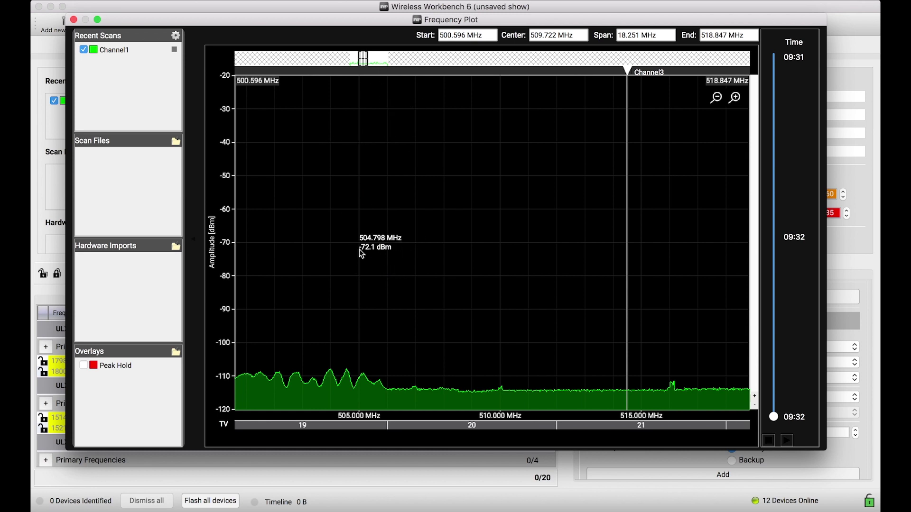
pyautogui.hscroll(-5, 366, 261)
pyautogui.hscroll(-4, 387, 264)
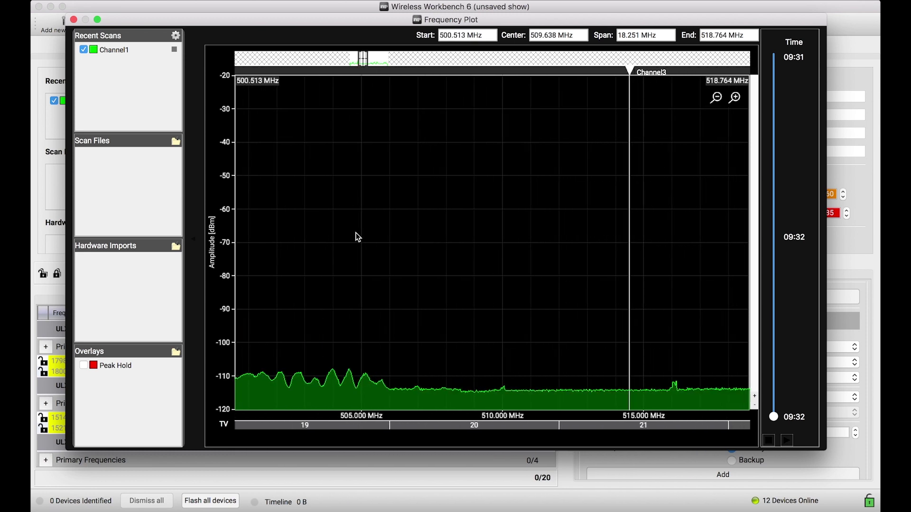
pyautogui.hscroll(-4, 522, 228)
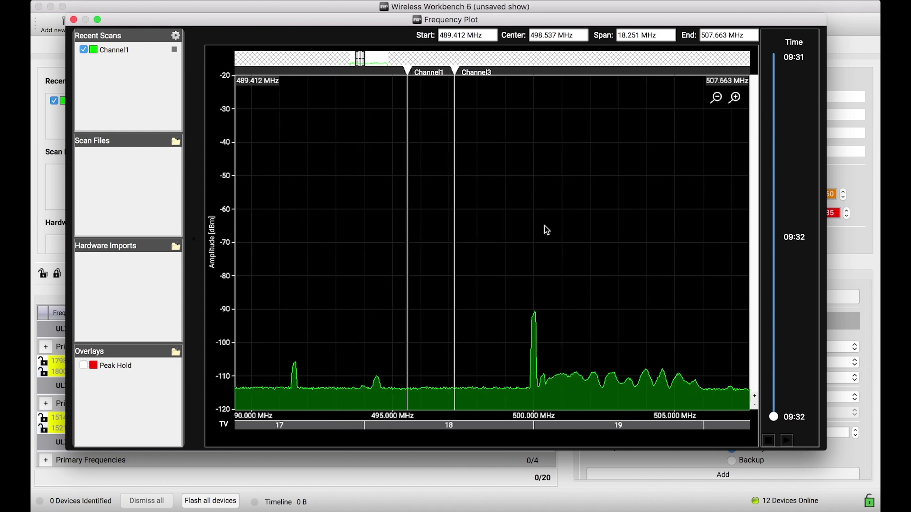
pyautogui.hscroll(3, 492, 220)
pyautogui.scroll(-5, 491, 218)
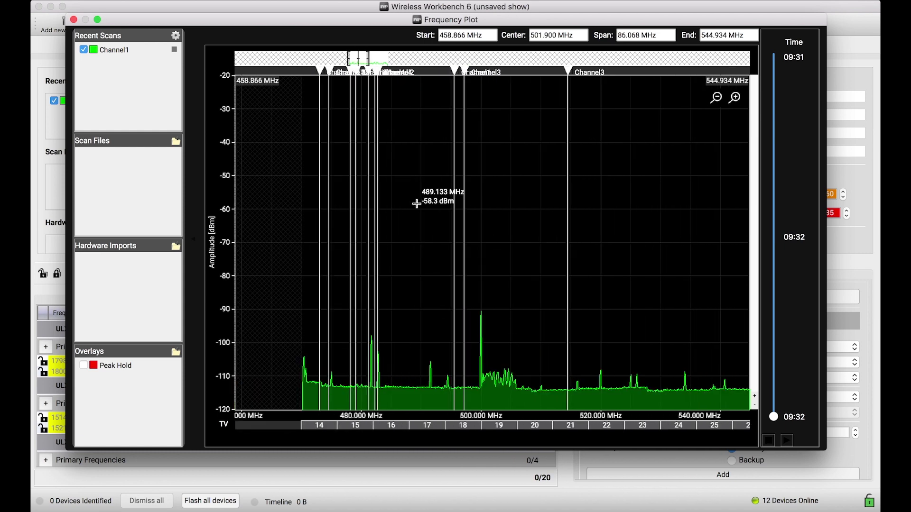
pyautogui.moveTo(417, 203); pyautogui.dragTo(311, 265)
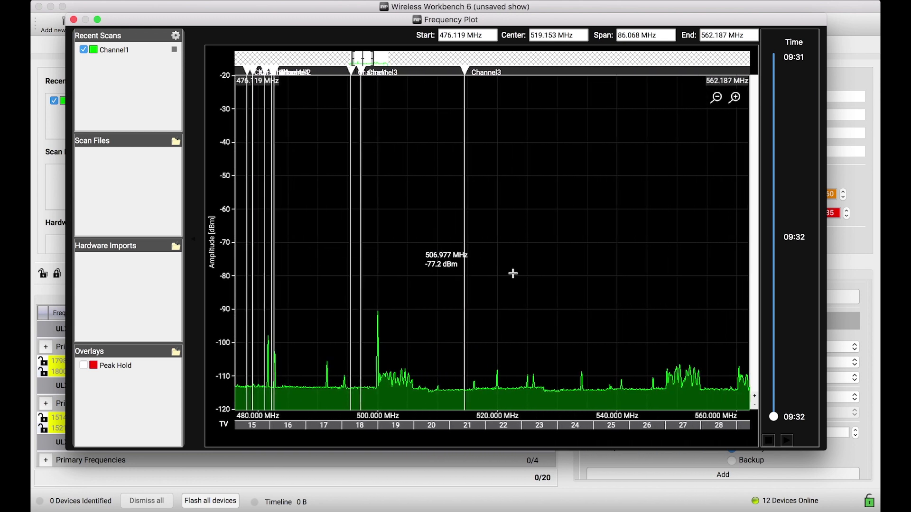
pyautogui.scroll(-3, 639, 291)
pyautogui.moveTo(566, 296); pyautogui.dragTo(415, 297)
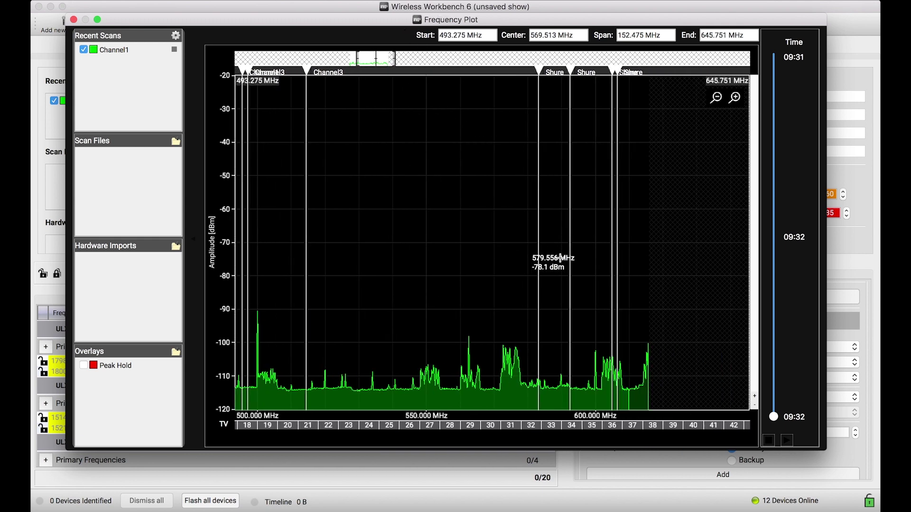
pyautogui.moveTo(564, 28)
pyautogui.mouseDown()
pyautogui.moveTo(562, 155)
pyautogui.moveTo(553, 33)
pyautogui.moveTo(560, 27)
pyautogui.mouseUp()
pyautogui.moveTo(348, 286); pyautogui.dragTo(569, 307)
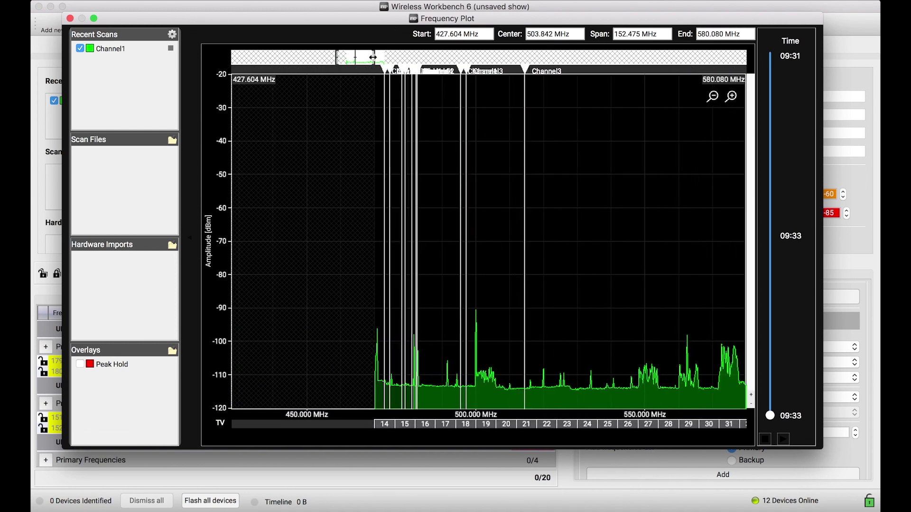
pyautogui.moveTo(372, 57); pyautogui.dragTo(337, 65)
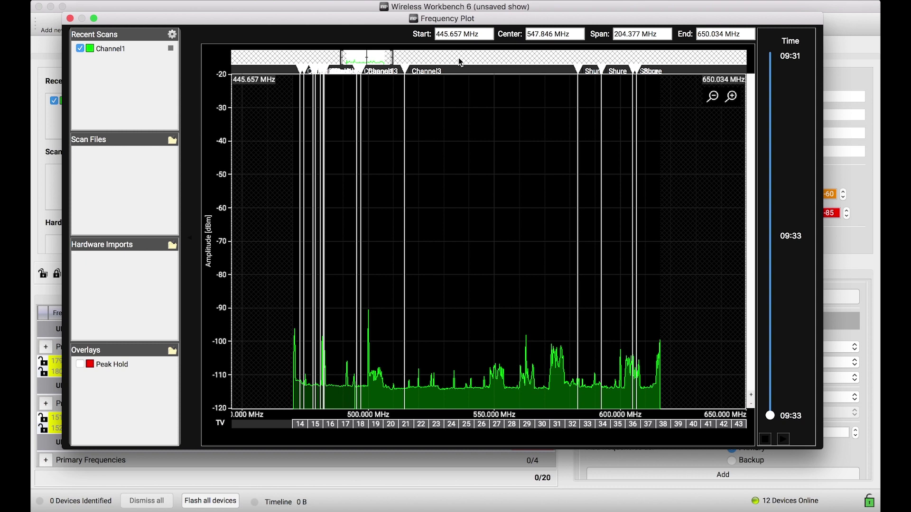
# Adjust the zoom, then switch Peak Hold on and back off
pyautogui.scroll(2, 369, 291)
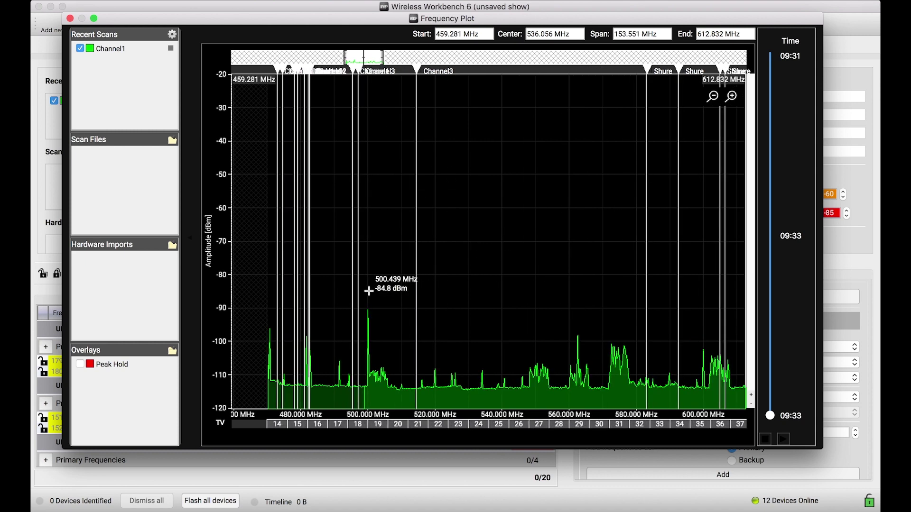
pyautogui.scroll(8, 368, 291)
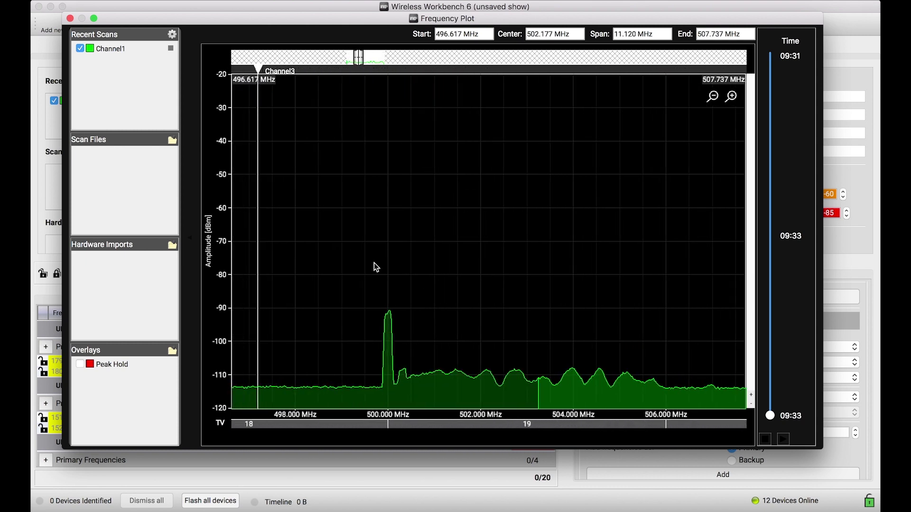
pyautogui.scroll(2, 398, 293)
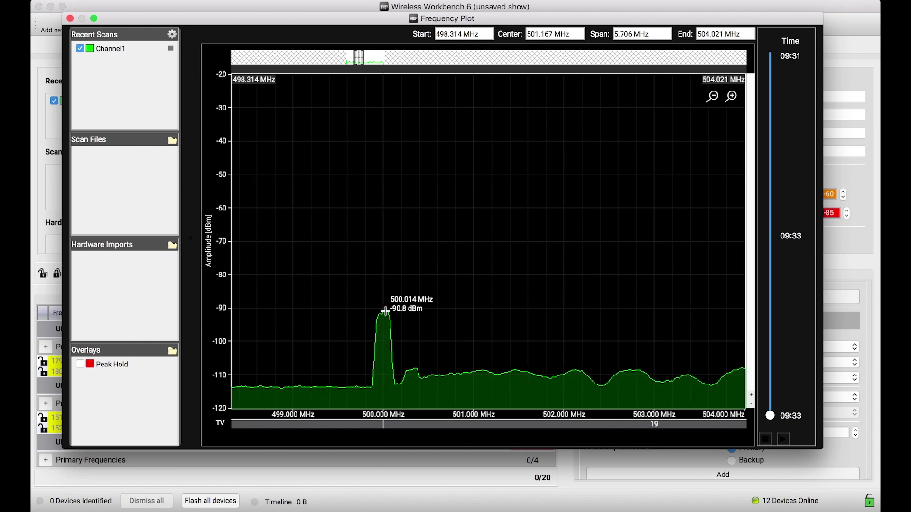
pyautogui.scroll(-3, 387, 214)
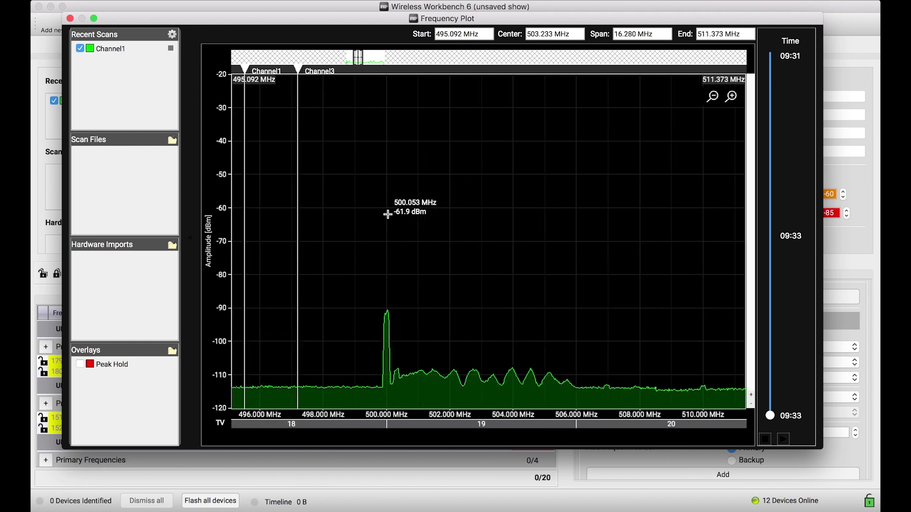
pyautogui.scroll(-1, 387, 214)
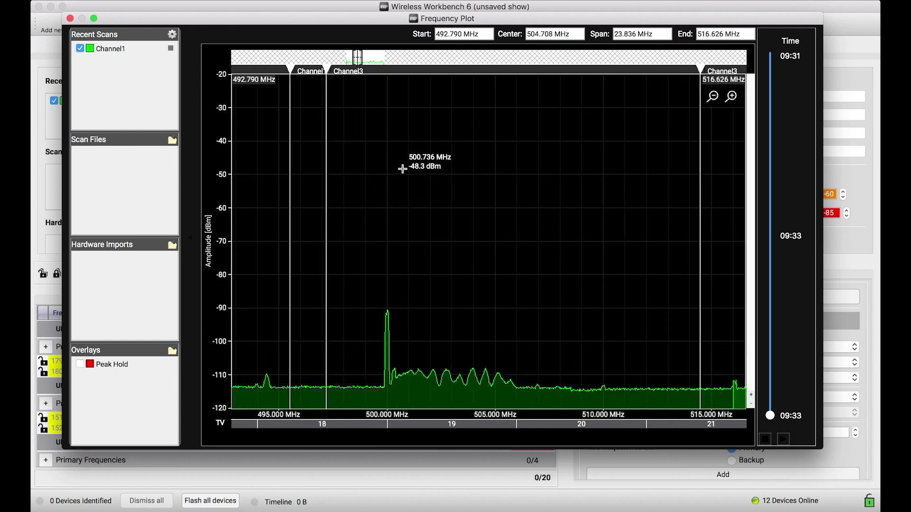
pyautogui.scroll(-2, 400, 169)
pyautogui.hscroll(1, 379, 190)
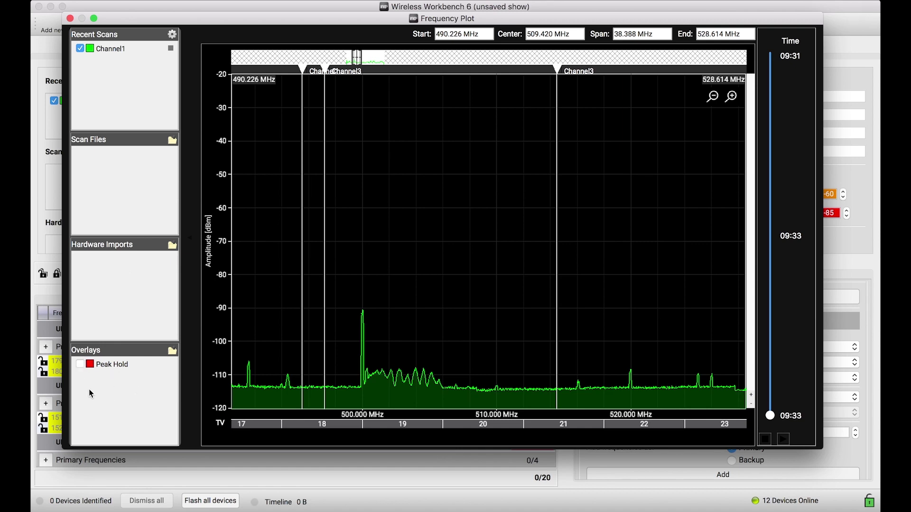
pyautogui.click(79, 364)
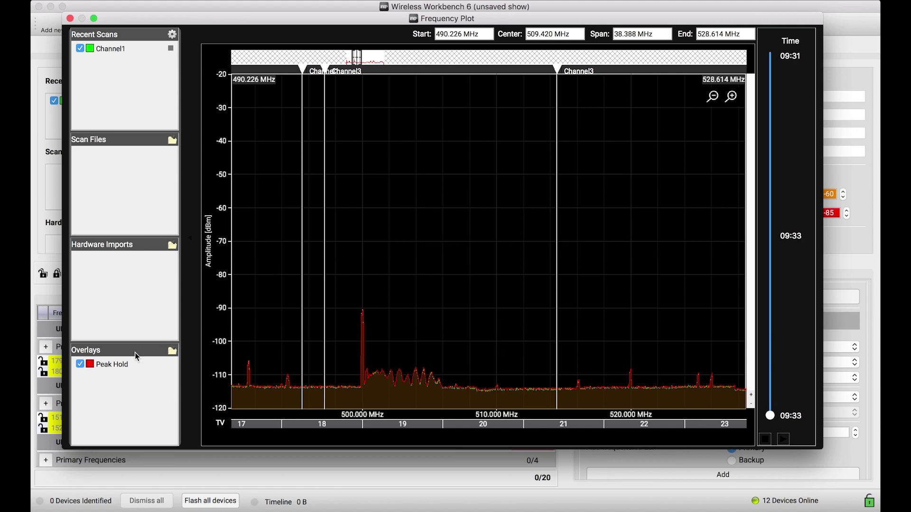
pyautogui.scroll(-5, 401, 297)
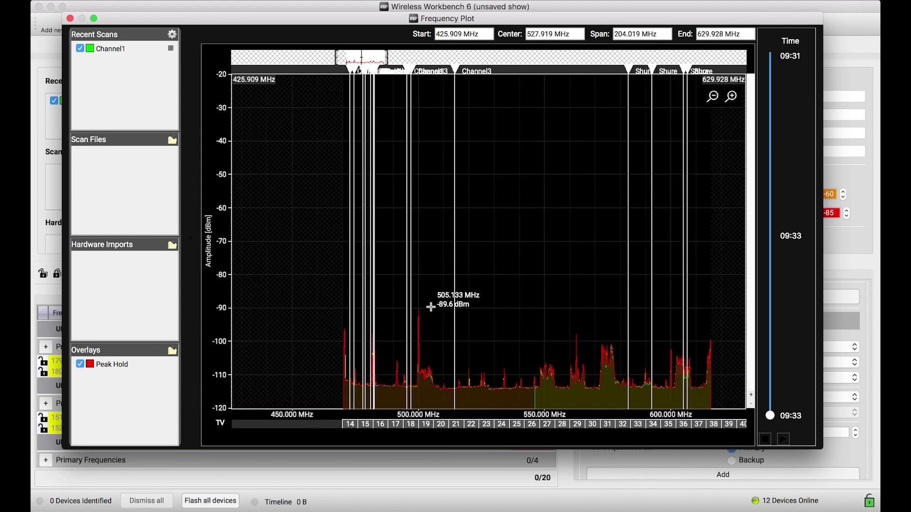
pyautogui.click(80, 365)
# Zoom in to roughly 488–516 MHz around the 500 MHz peak
pyautogui.scroll(3, 489, 292)
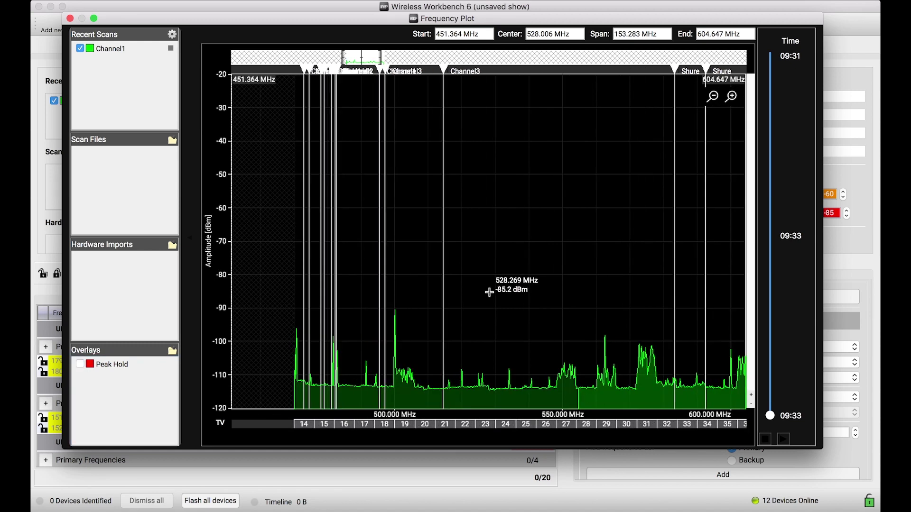
pyautogui.scroll(1, 489, 292)
pyautogui.hscroll(-5, 396, 254)
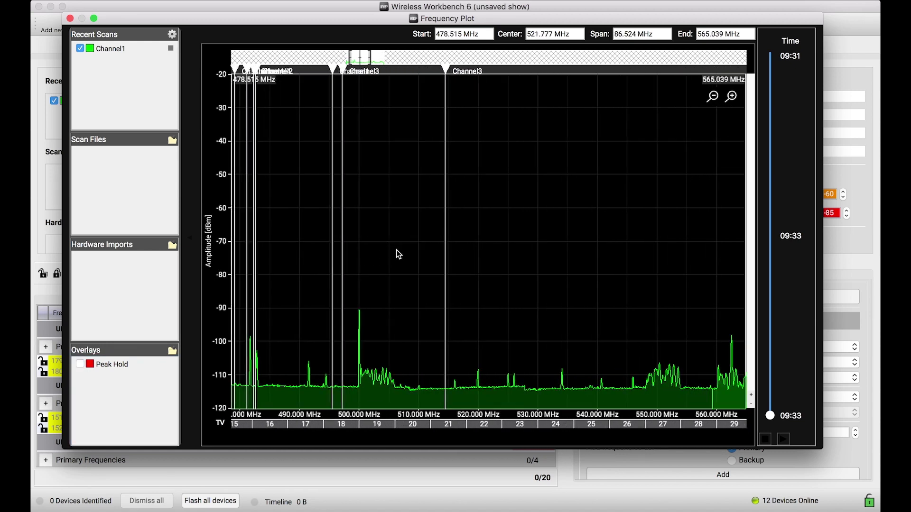
pyautogui.scroll(2, 413, 255)
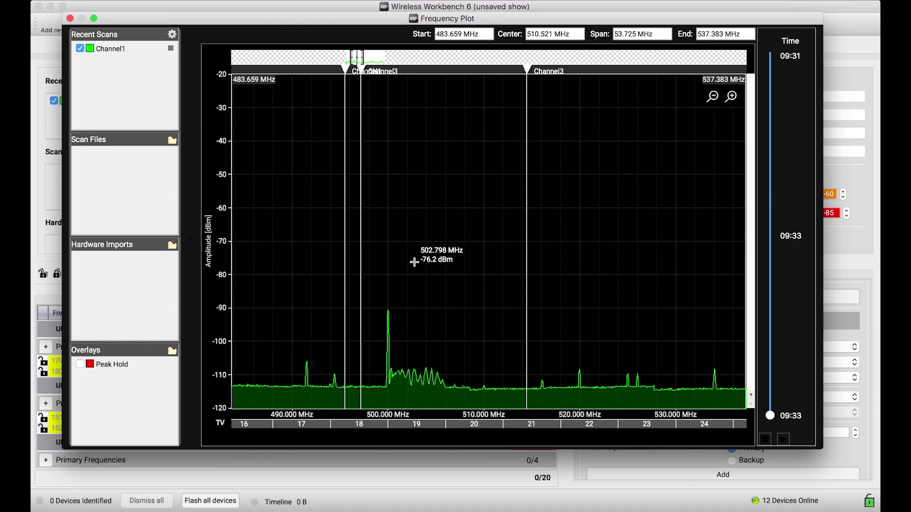
pyautogui.hscroll(-3, 412, 253)
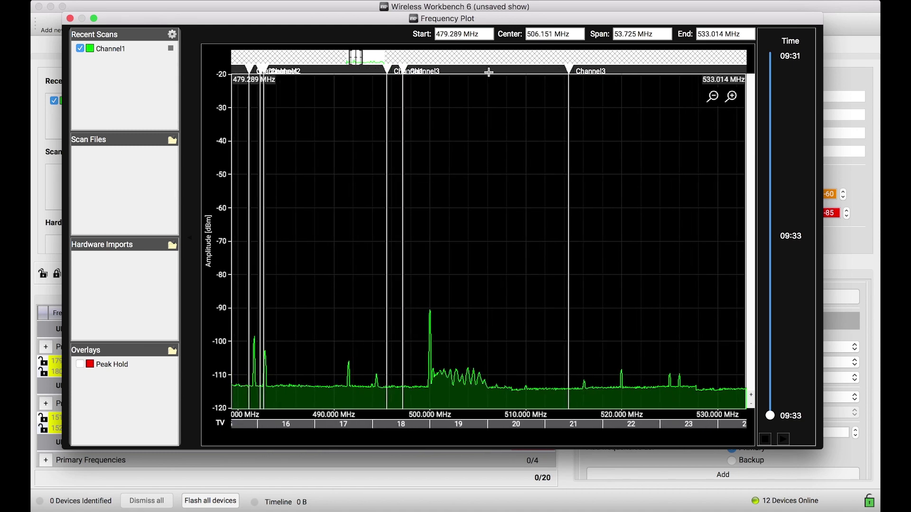
pyautogui.scroll(2, 466, 169)
pyautogui.scroll(2, 465, 169)
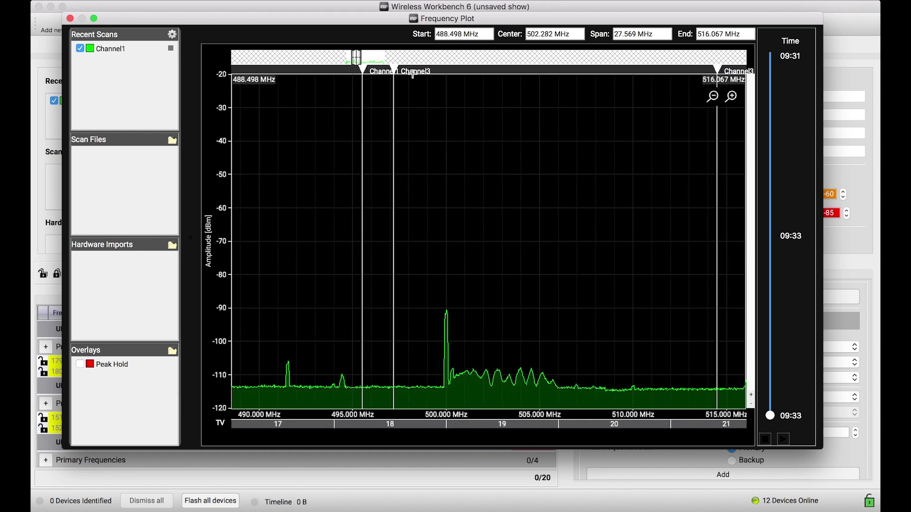
# Hide the Channel1 and Channel3 device markers on the marker bar
pyautogui.rightClick(453, 71)
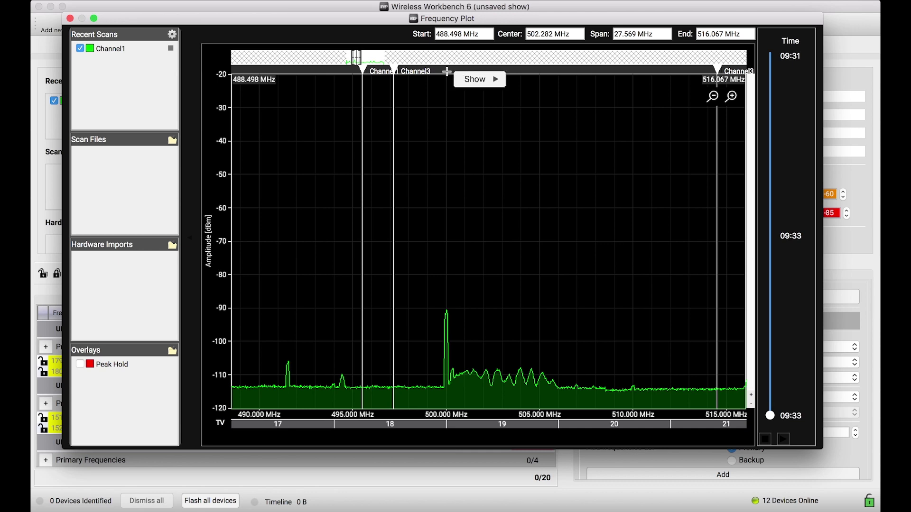
pyautogui.click(437, 98)
pyautogui.scroll(3, 407, 74)
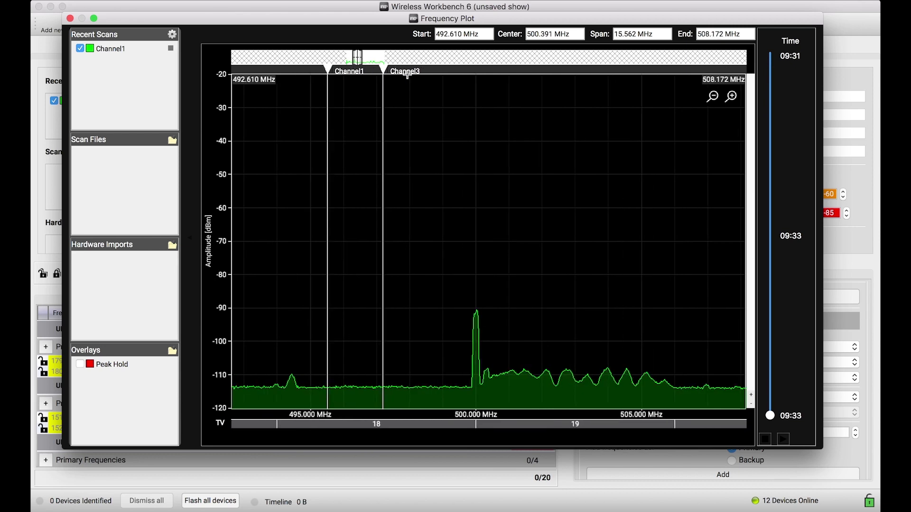
pyautogui.rightClick(433, 72)
pyautogui.moveTo(460, 78)
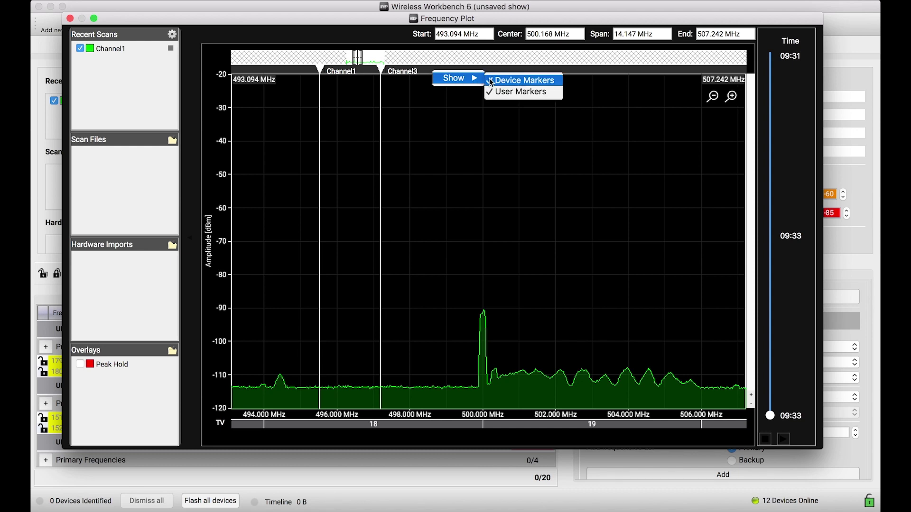
pyautogui.click(501, 81)
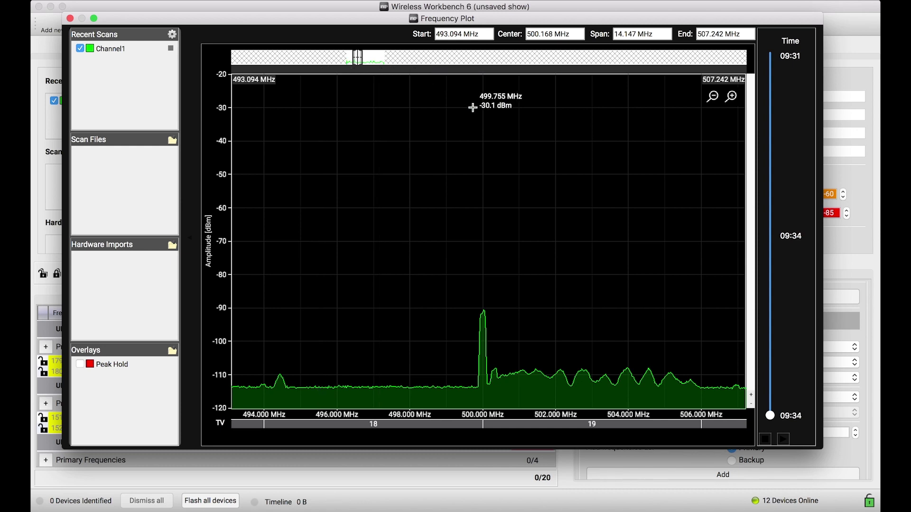
# Add a user marker at about 498.6 MHz and confirm its custom label
pyautogui.rightClick(418, 149)
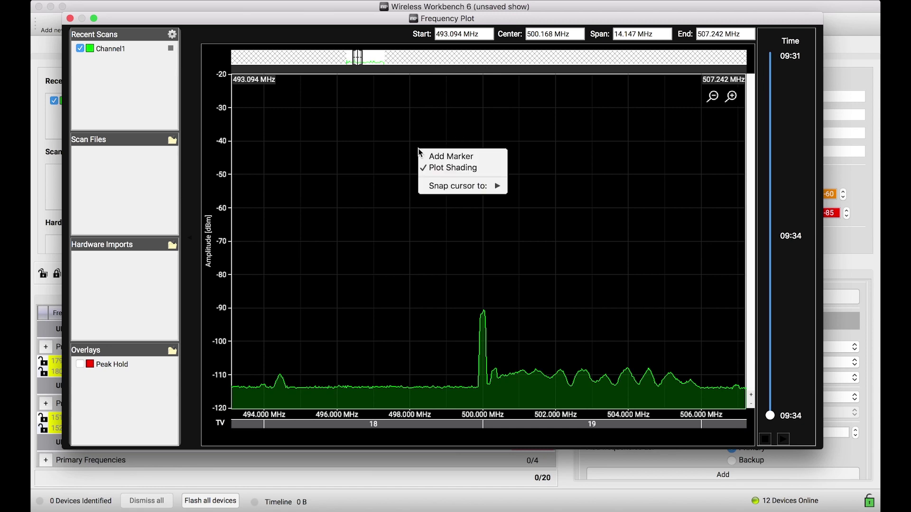
pyautogui.click(457, 157)
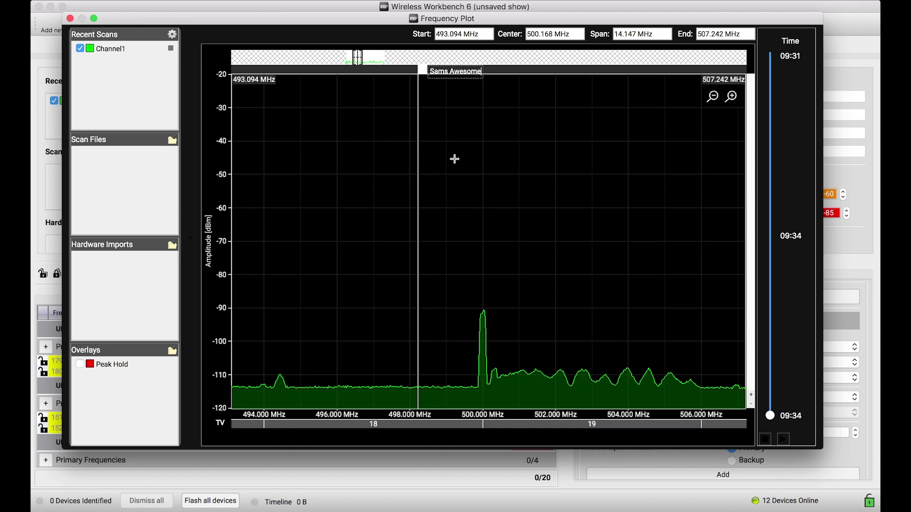
pyautogui.press('Return')
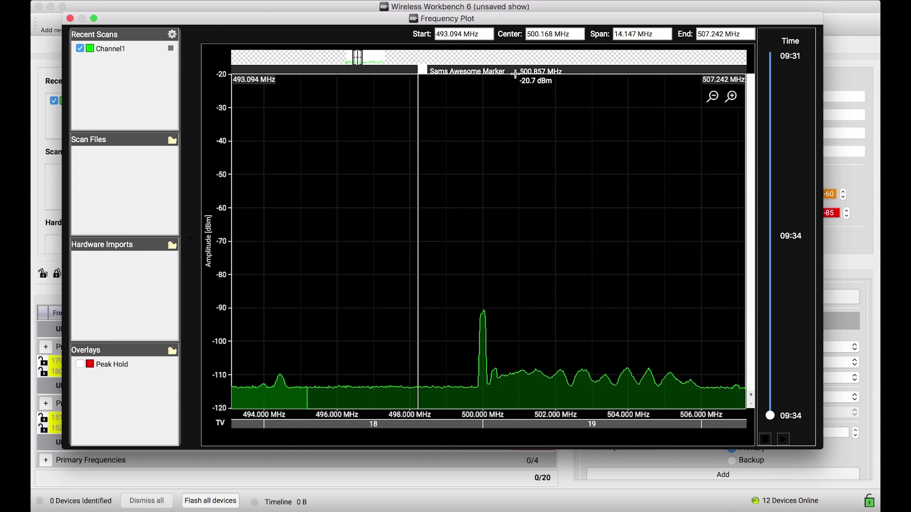
# Turn off User Markers in the marker bar's Show options and zoom in
pyautogui.rightClick(521, 71)
pyautogui.moveTo(546, 83)
pyautogui.click(602, 91)
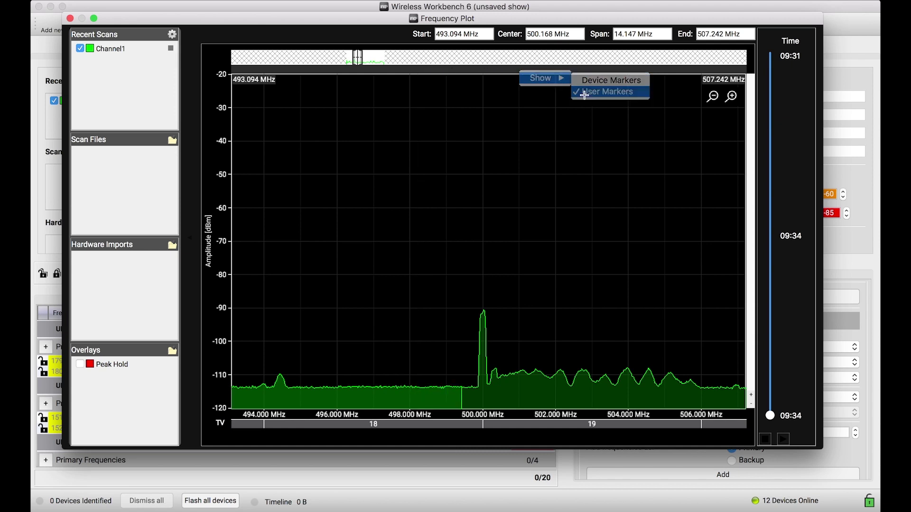
pyautogui.scroll(1, 507, 177)
pyautogui.scroll(1, 506, 176)
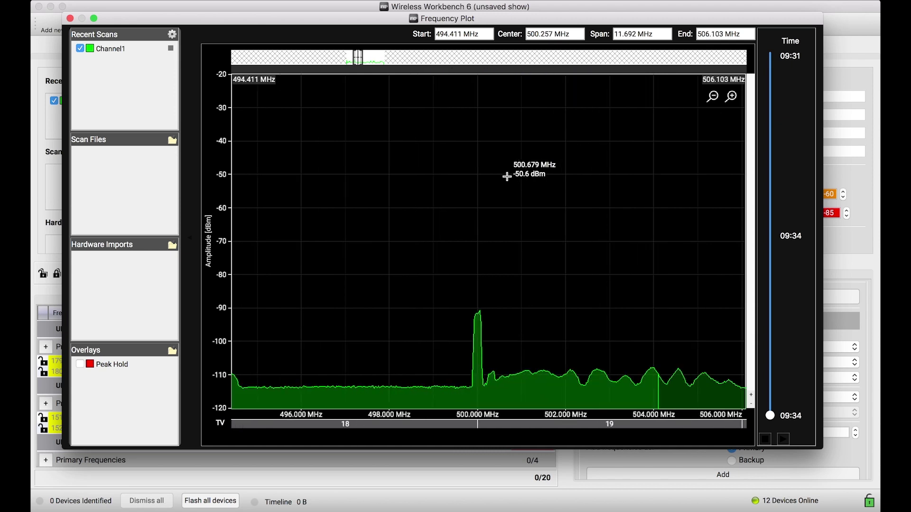
# Snap the frequency/dBm cursor readout to the Channel1 trace
pyautogui.rightClick(451, 129)
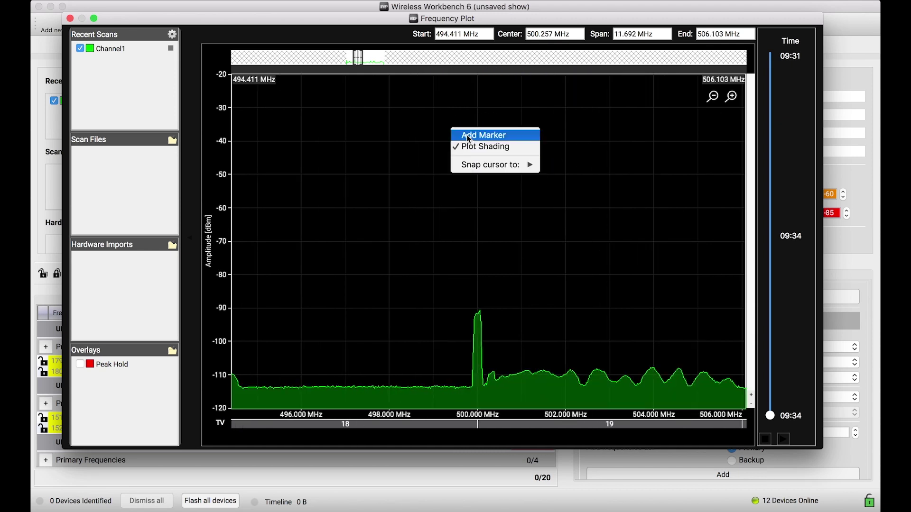
pyautogui.moveTo(487, 167)
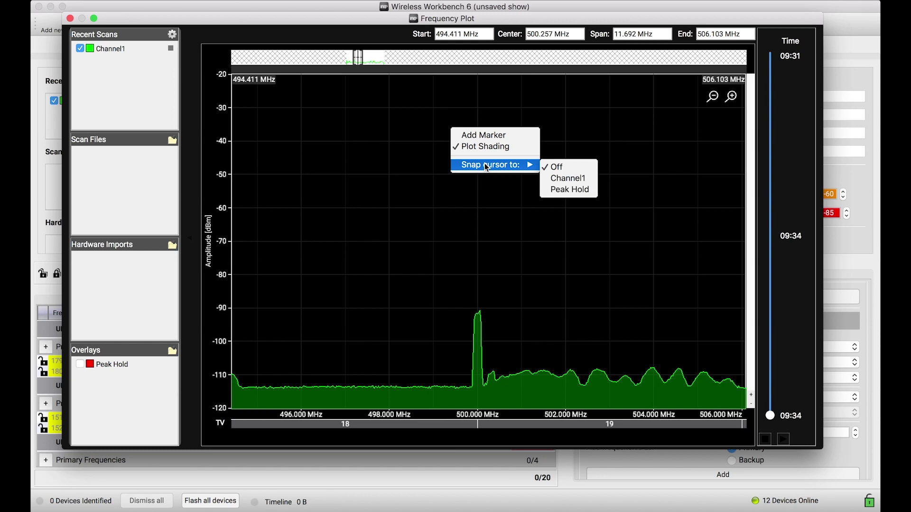
pyautogui.click(567, 179)
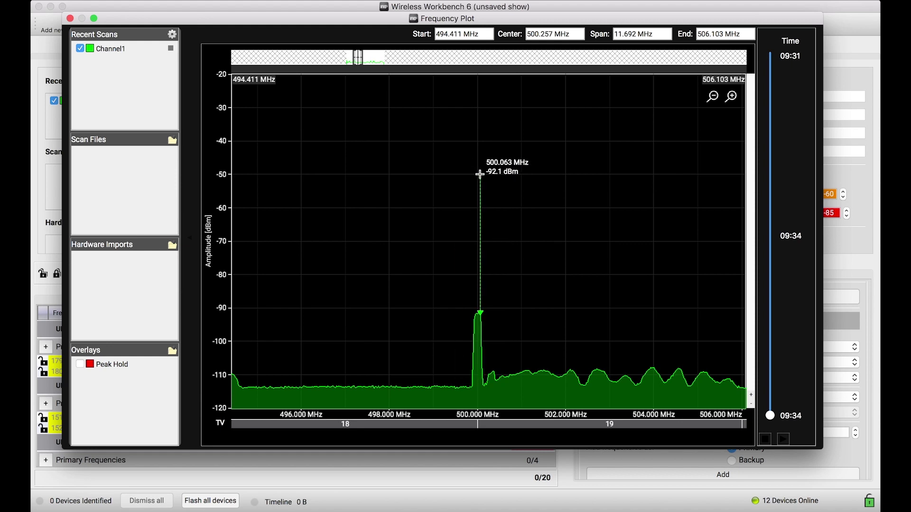
# Zoom out and pan across the scan to show roughly 474–638 MHz
pyautogui.scroll(-5, 528, 198)
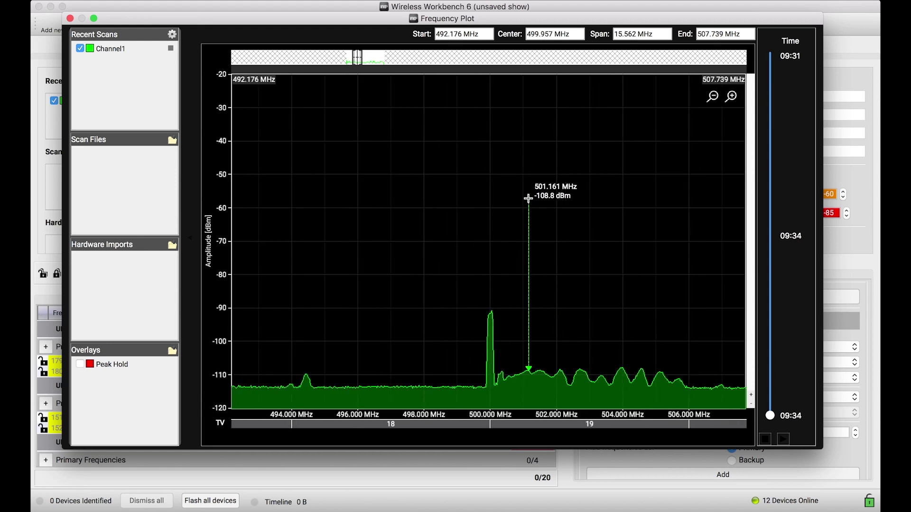
pyautogui.moveTo(524, 238); pyautogui.dragTo(356, 218)
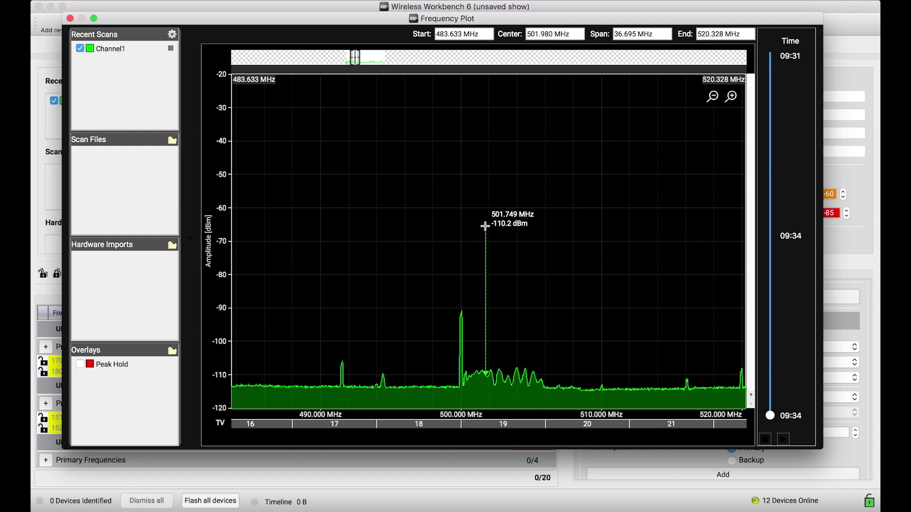
pyautogui.scroll(5, 483, 223)
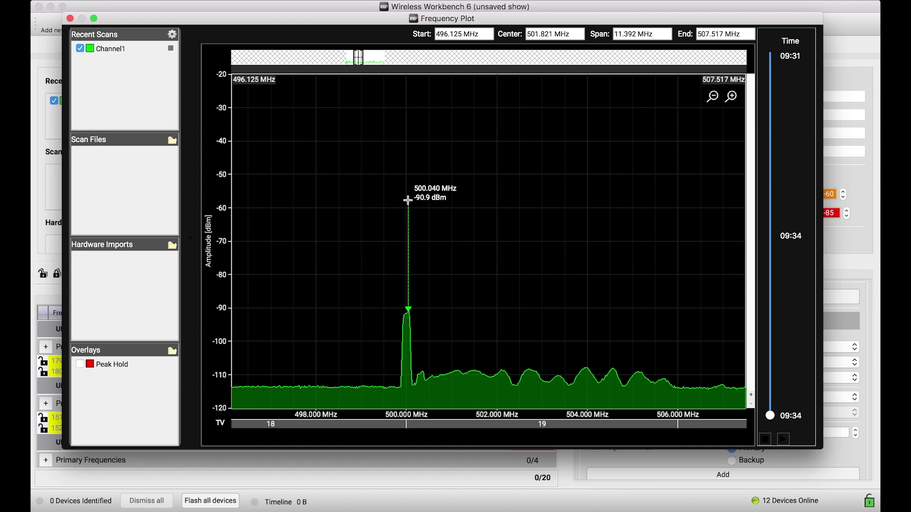
pyautogui.scroll(-4, 470, 204)
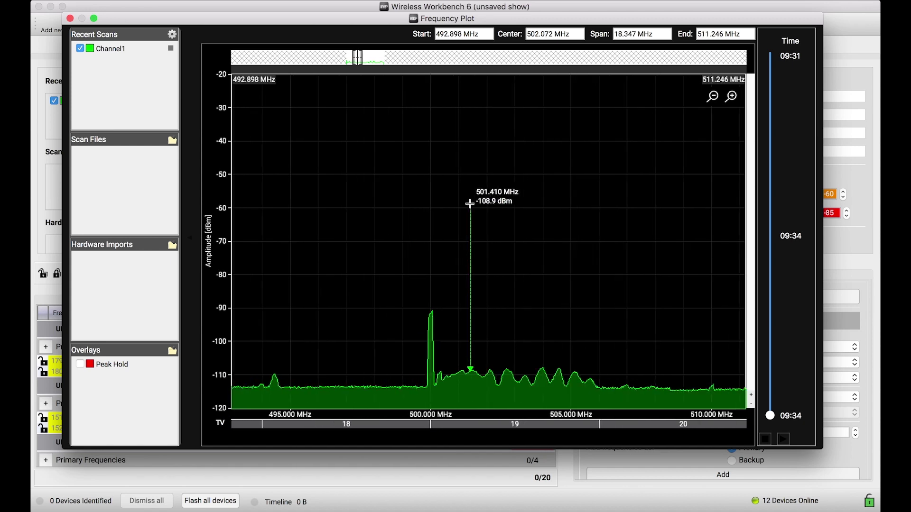
pyautogui.hscroll(-5, 346, 248)
pyautogui.scroll(-2, 535, 283)
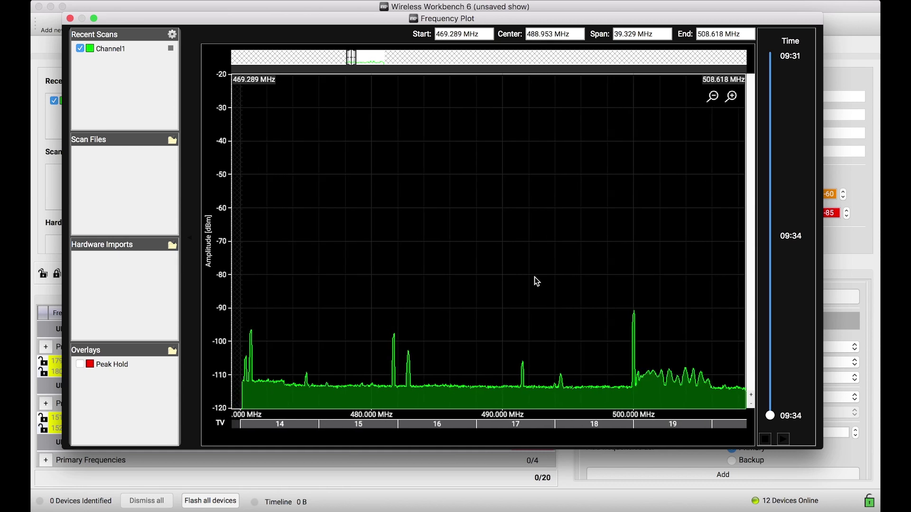
pyautogui.scroll(-2, 564, 278)
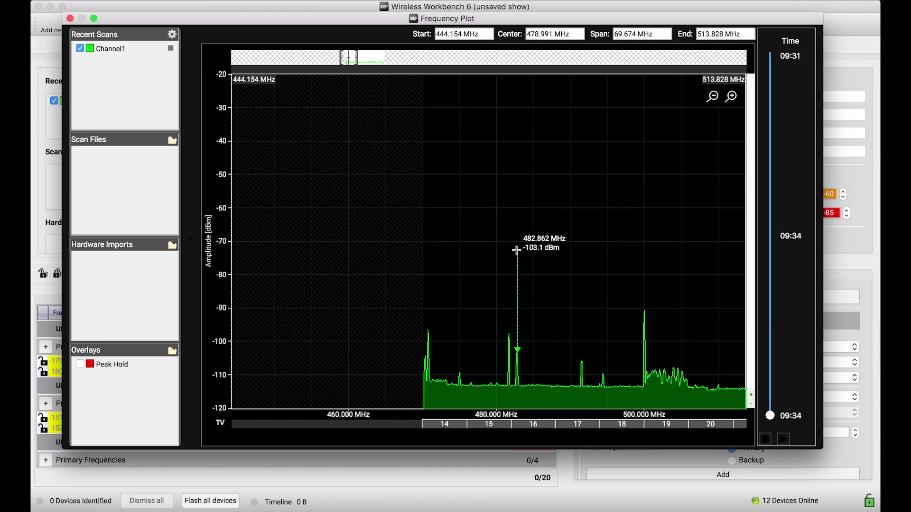
pyautogui.moveTo(569, 230); pyautogui.dragTo(305, 236)
pyautogui.moveTo(447, 251); pyautogui.dragTo(332, 254)
pyautogui.moveTo(536, 286); pyautogui.dragTo(355, 287)
pyautogui.scroll(-5, 356, 286)
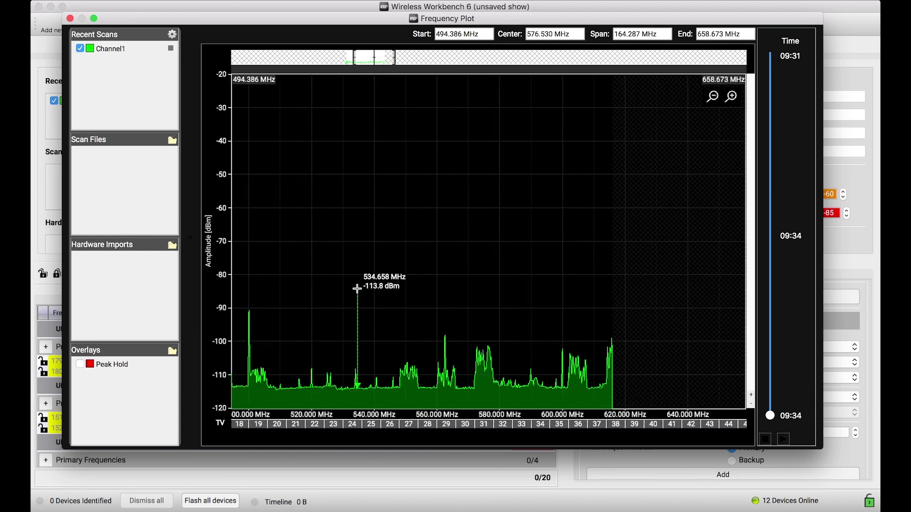
pyautogui.moveTo(315, 309); pyautogui.dragTo(384, 334)
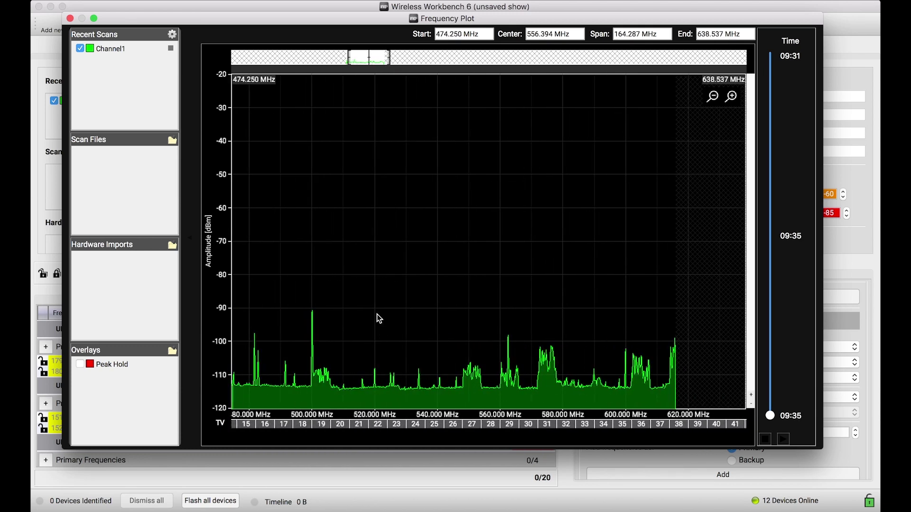
# Set Snap cursor to Off so the readout no longer follows a trace
pyautogui.rightClick(390, 210)
pyautogui.click(429, 209)
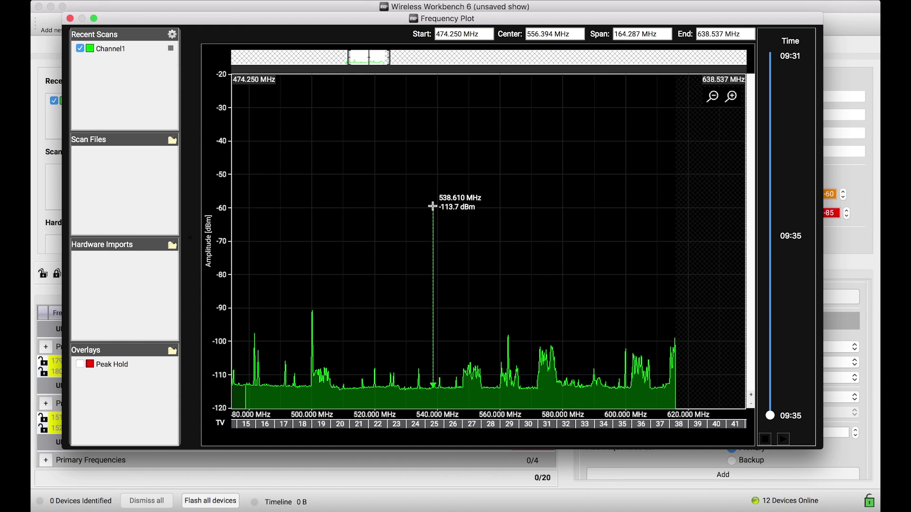
pyautogui.rightClick(431, 209)
pyautogui.moveTo(471, 243)
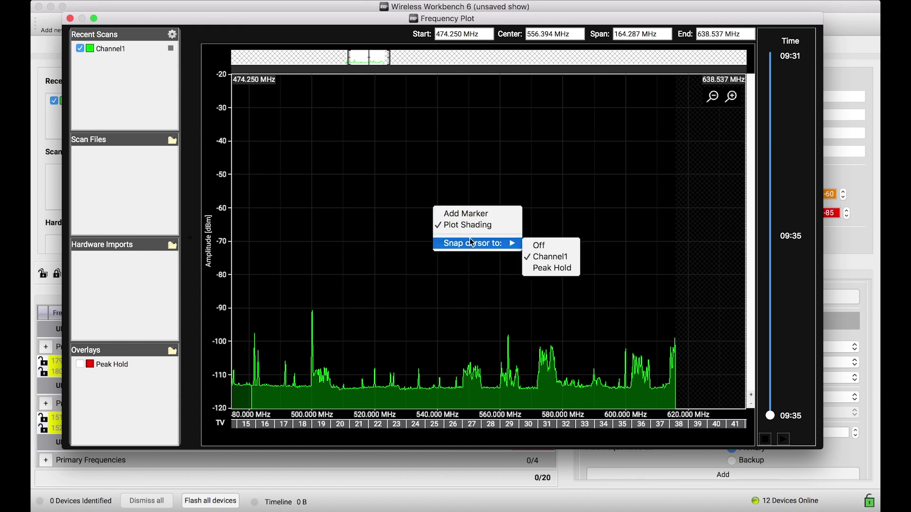
pyautogui.click(536, 245)
# Pan and use the magnifier buttons to span about 449.9–648.7 MHz, then reposition the window
pyautogui.scroll(-2, 393, 235)
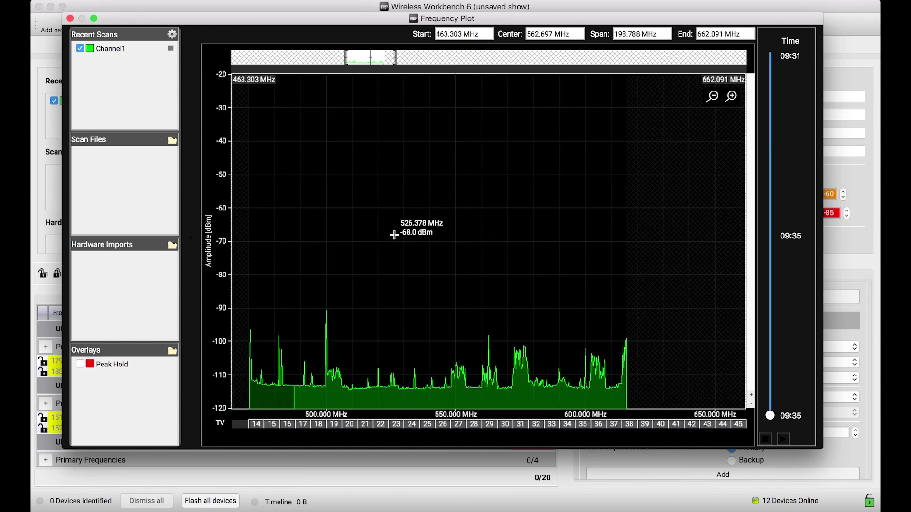
pyautogui.moveTo(394, 235); pyautogui.dragTo(431, 243)
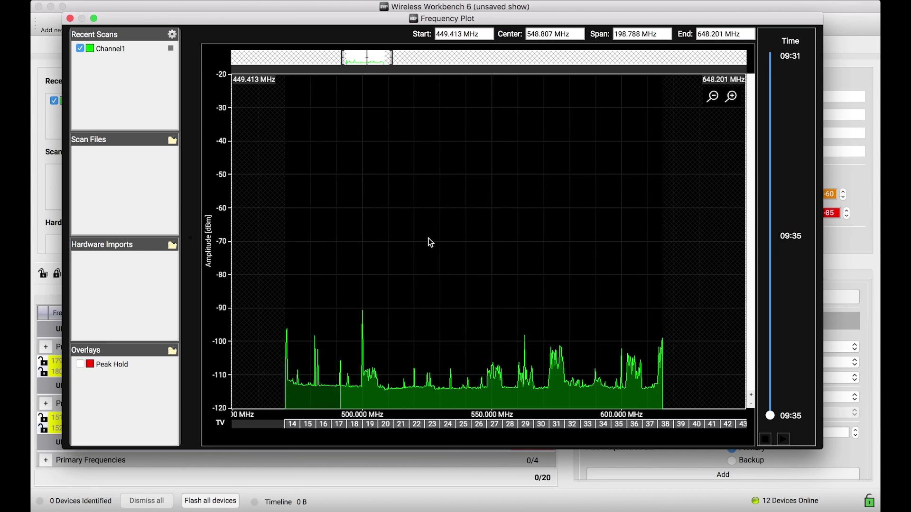
pyautogui.click(731, 97)
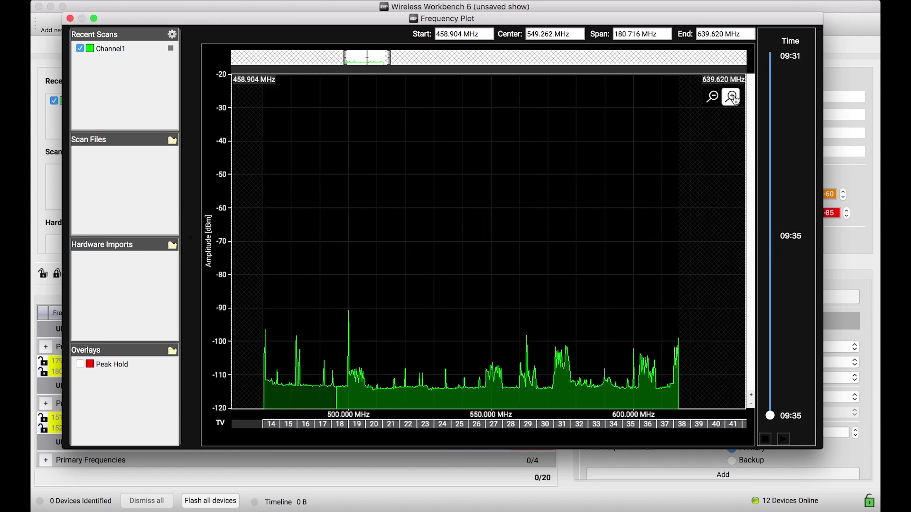
pyautogui.click(732, 97)
pyautogui.click(732, 97)
pyautogui.click(712, 96)
pyautogui.click(712, 96)
pyautogui.click(712, 96)
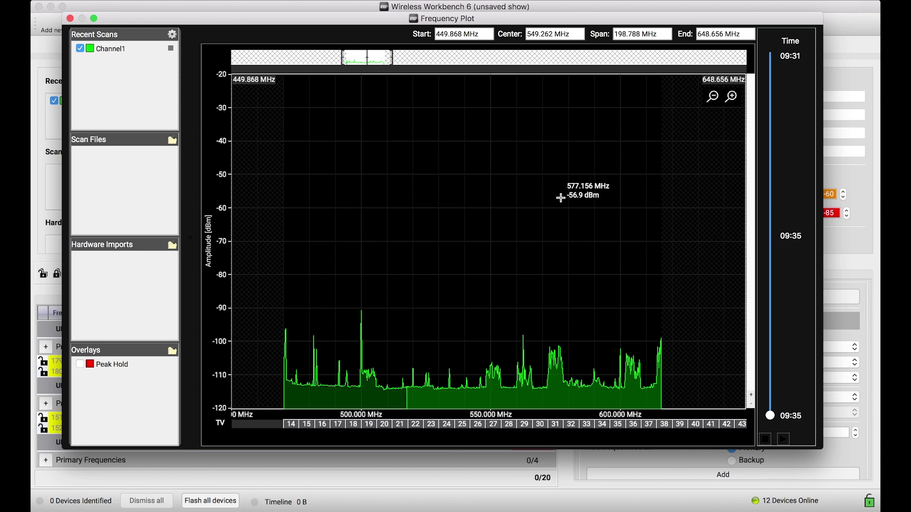
pyautogui.moveTo(395, 20)
pyautogui.mouseDown()
pyautogui.moveTo(419, 227)
pyautogui.moveTo(411, 8)
pyautogui.moveTo(408, 19)
pyautogui.mouseUp()
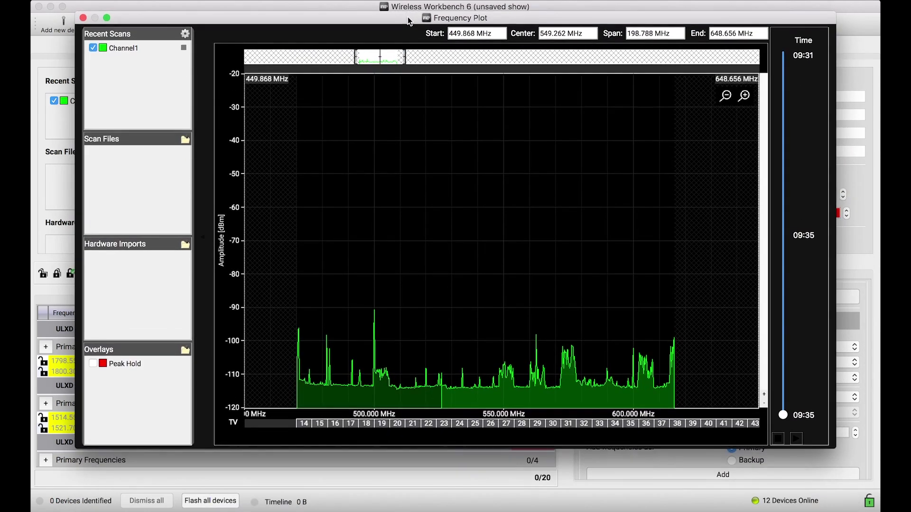